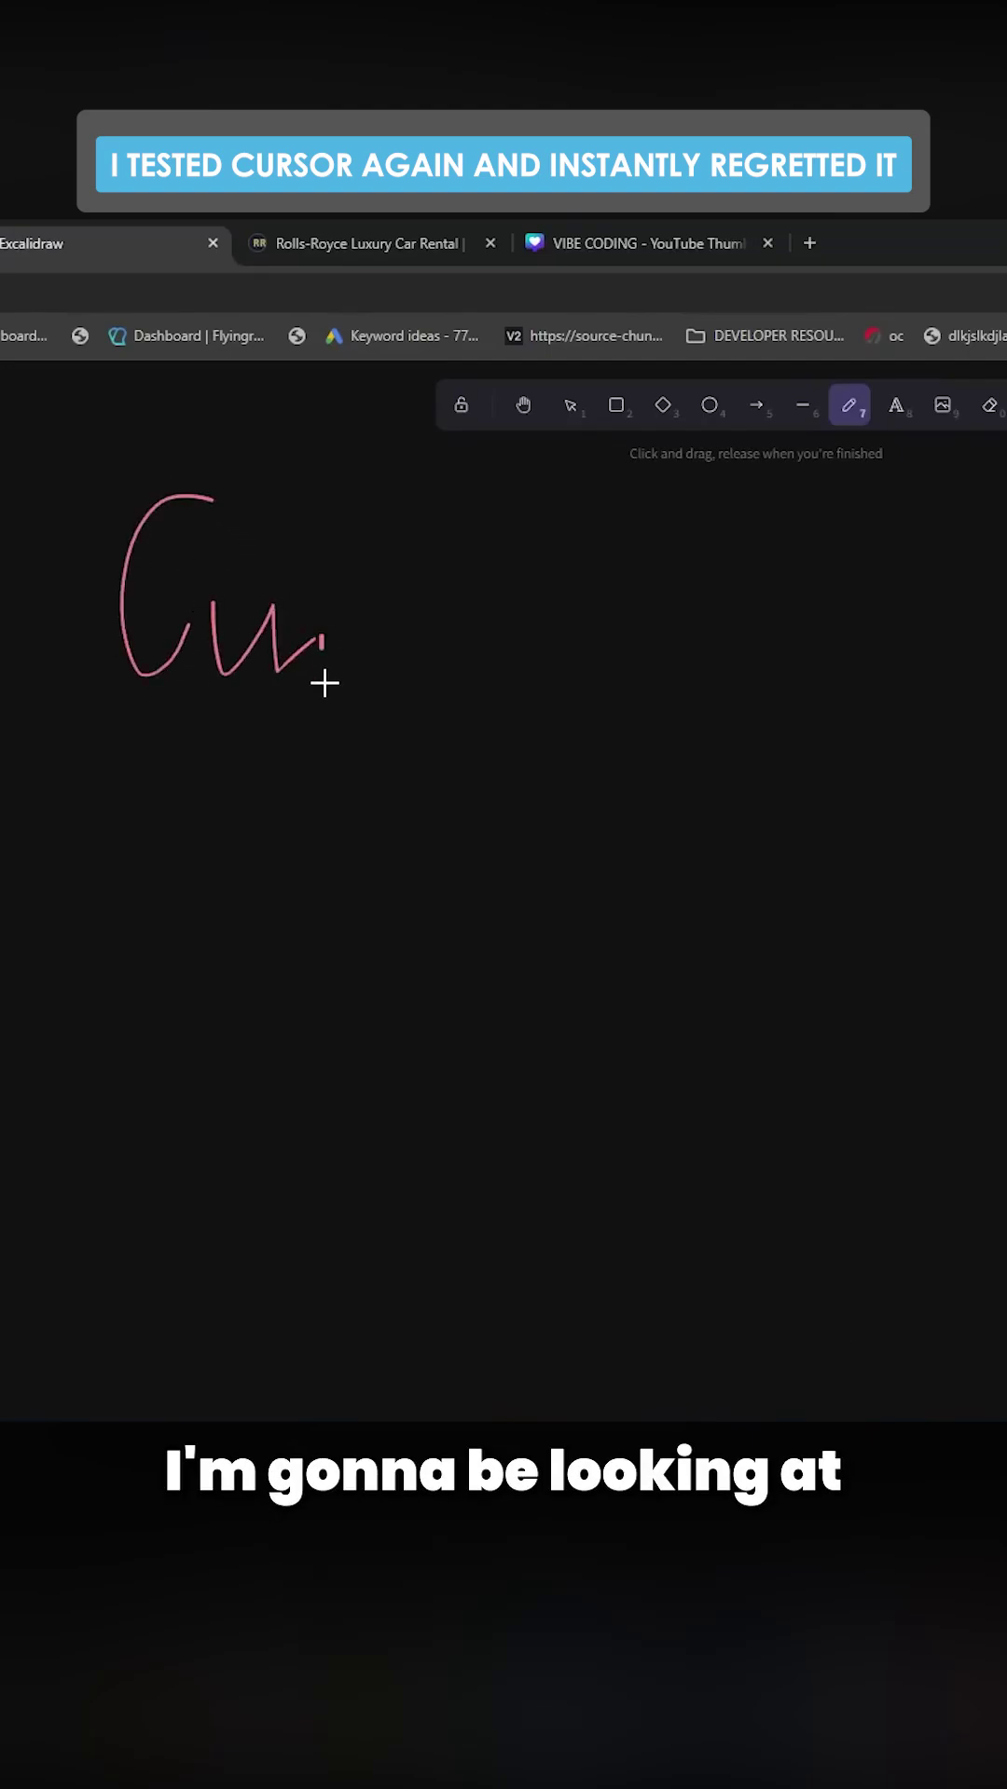
Handwrite the 'Cursor' heading, underline it, and draw an arrow beside it.
mouse_move(431, 639)
mouse_down()
mouse_move(511, 675)
mouse_move(483, 605)
mouse_up()
drag(570, 681, 630, 594)
drag(671, 634, 853, 633)
drag(855, 577, 856, 672)
drag(31, 741, 615, 726)
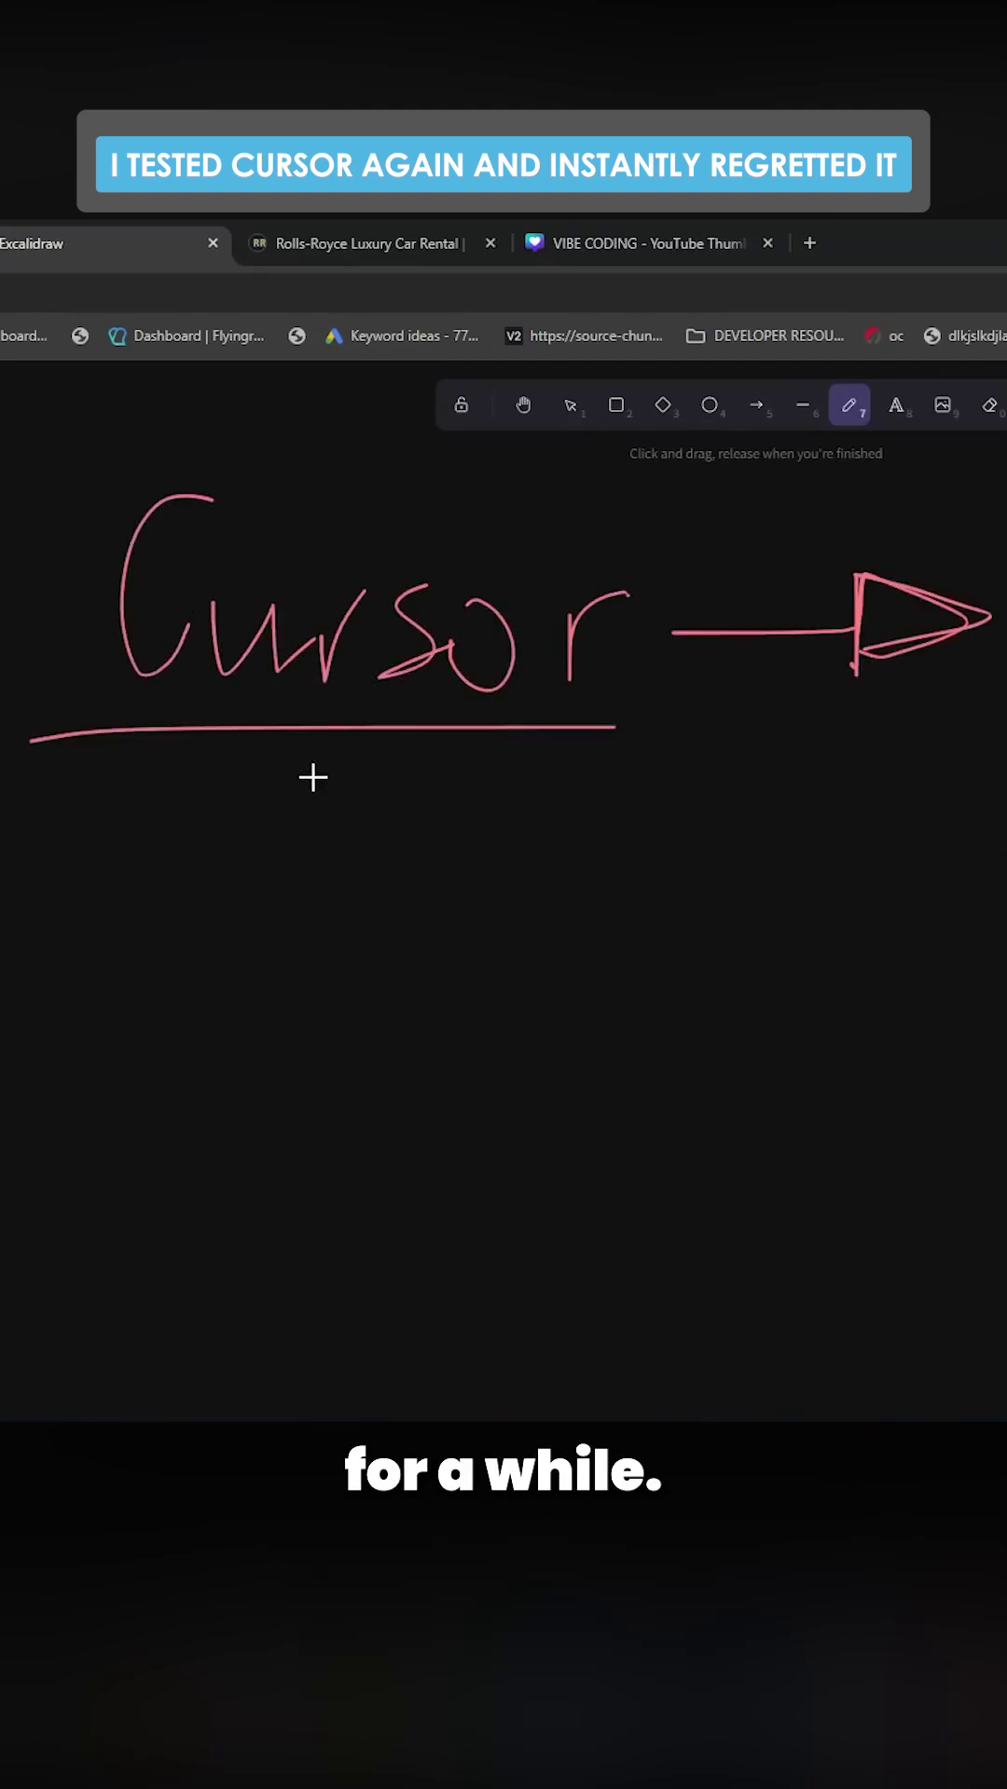
Add '1.' with the text item 'finish projects like CLINE'.
click(109, 859)
key(t)
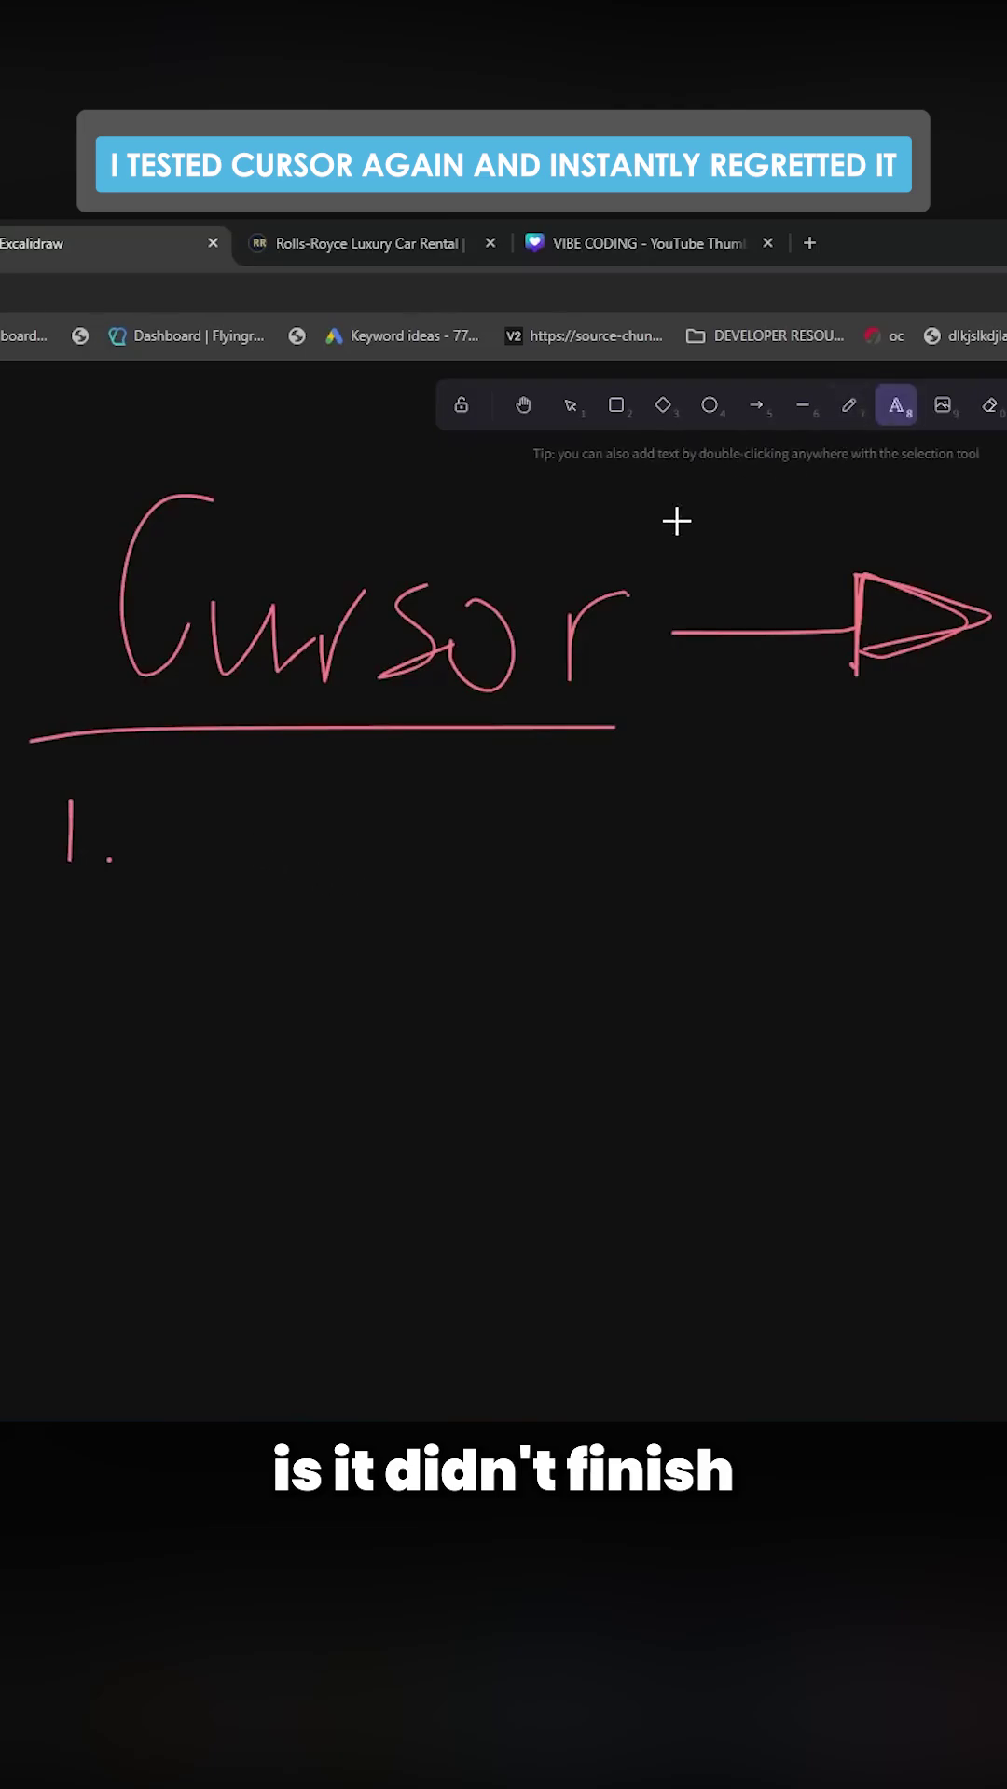
click(171, 815)
text(finish projects like CLINE)
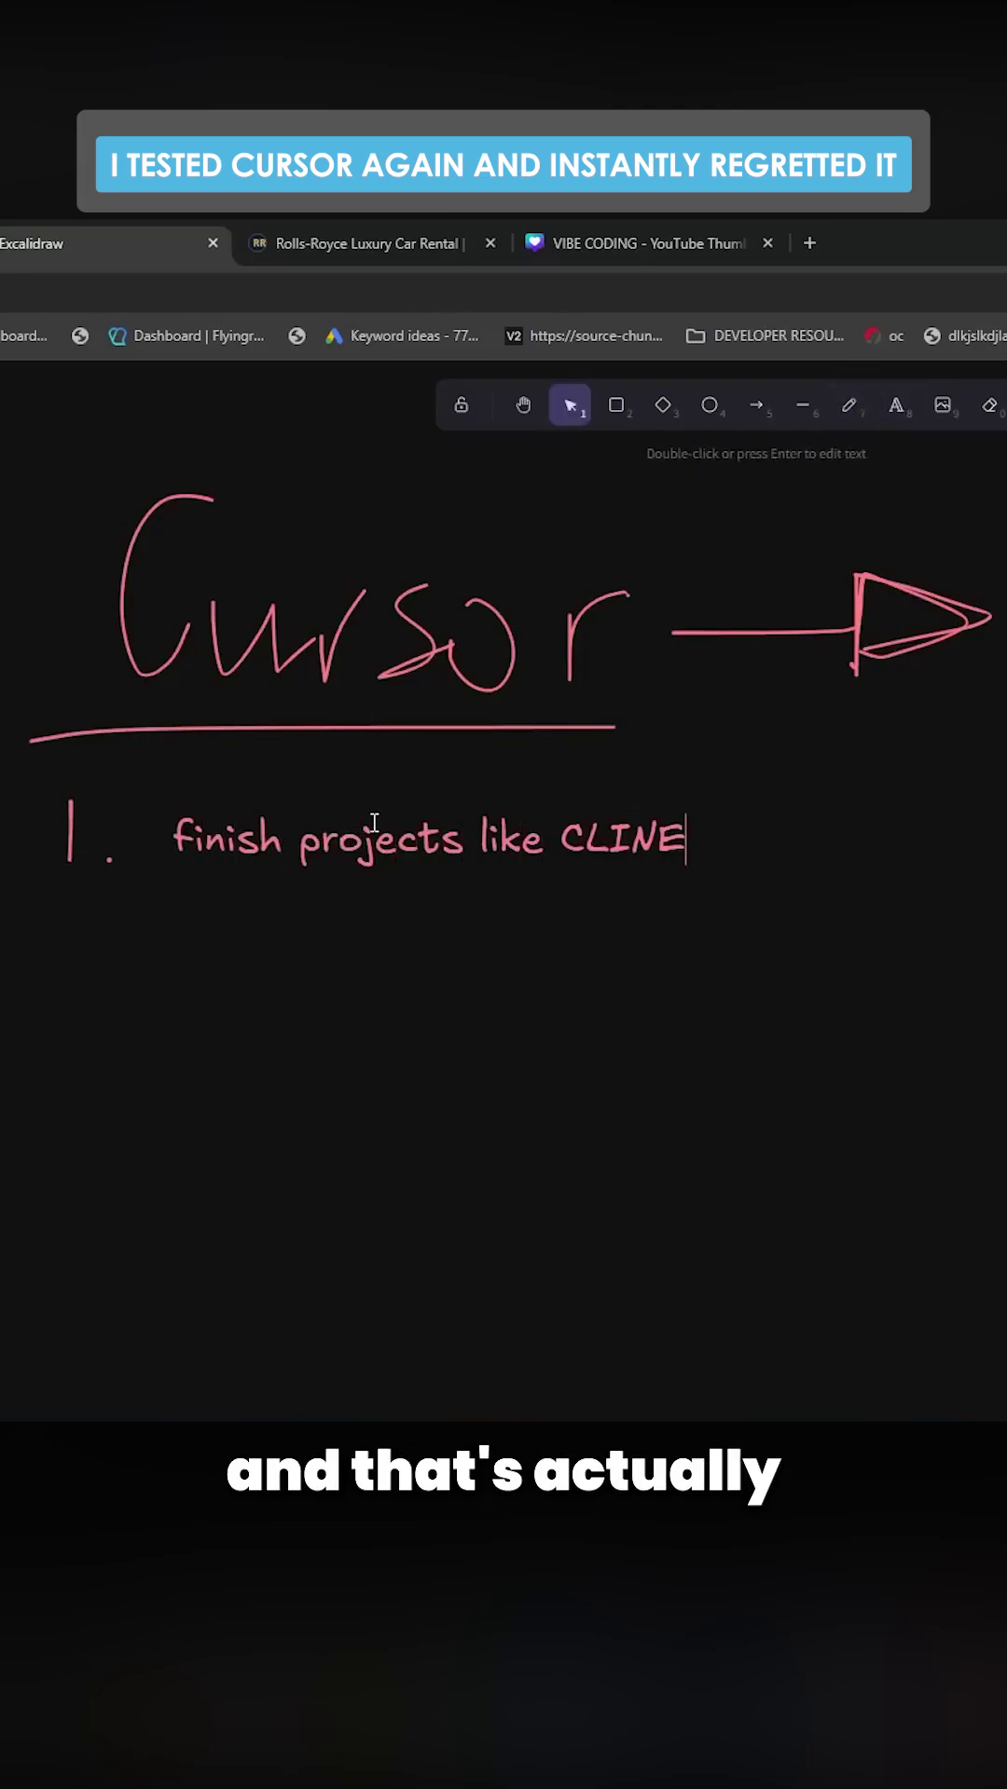
click(650, 502)
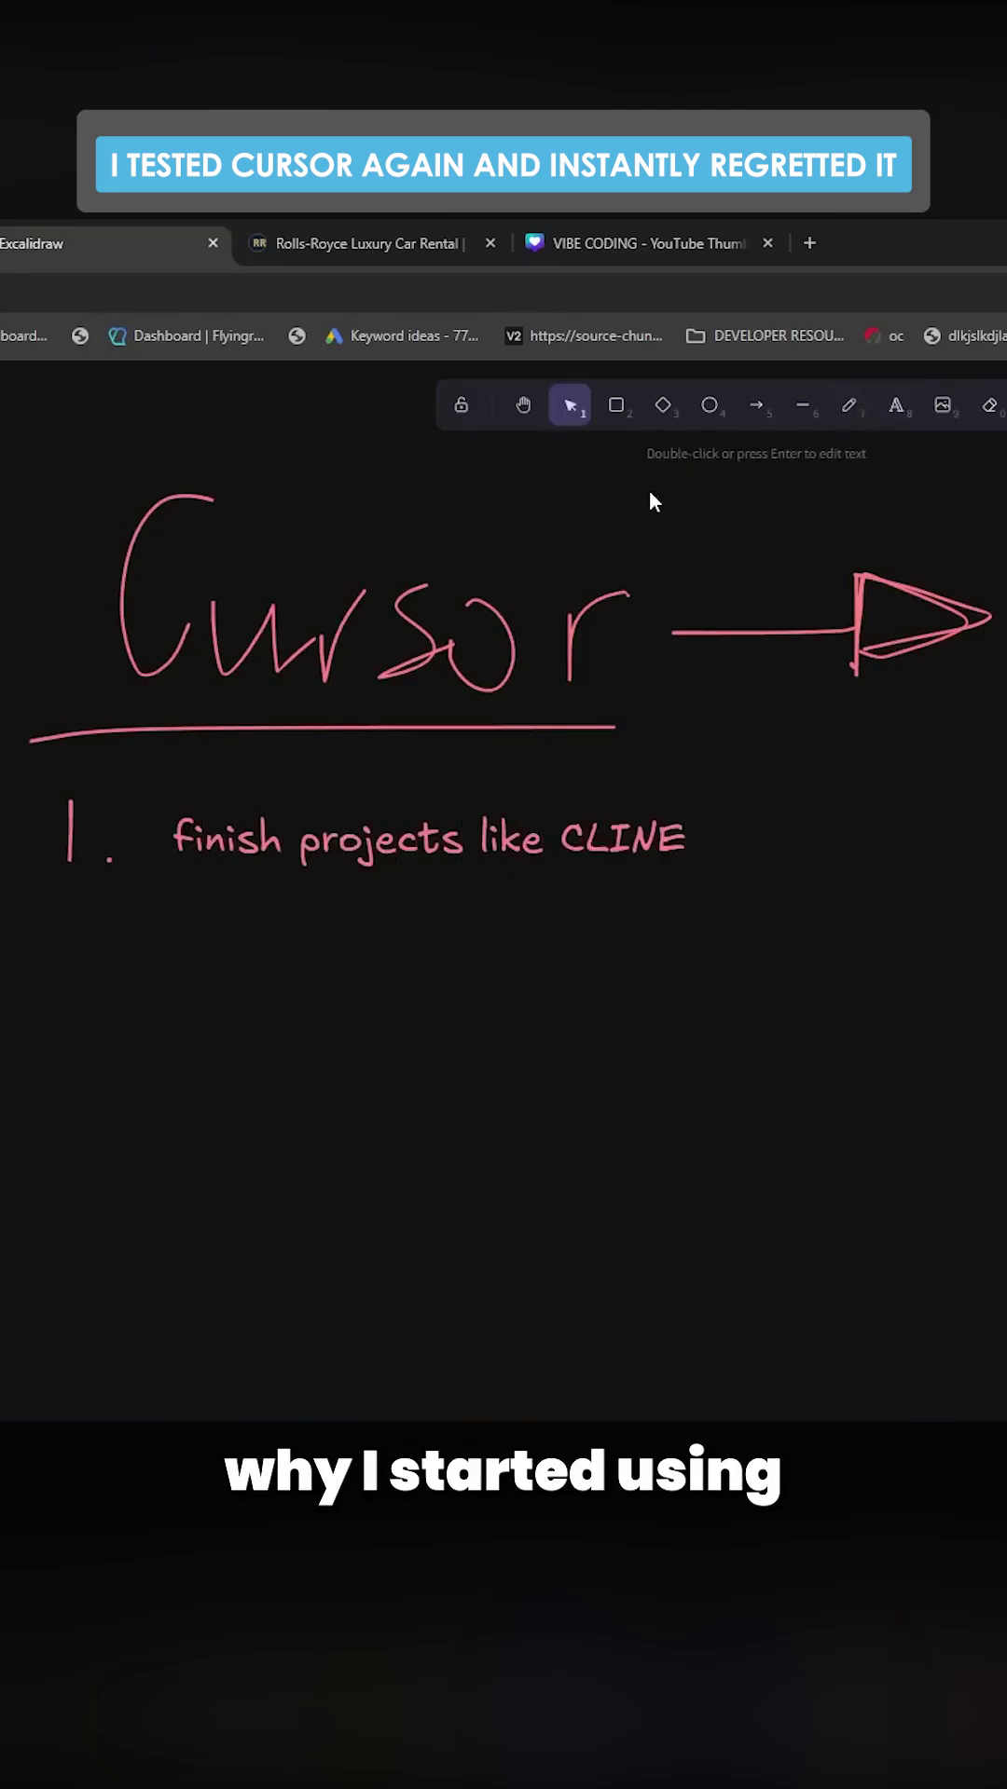
Draw '2.' below the first item, plus arrows after CLINE and toward the heading.
click(853, 408)
drag(60, 918, 60, 977)
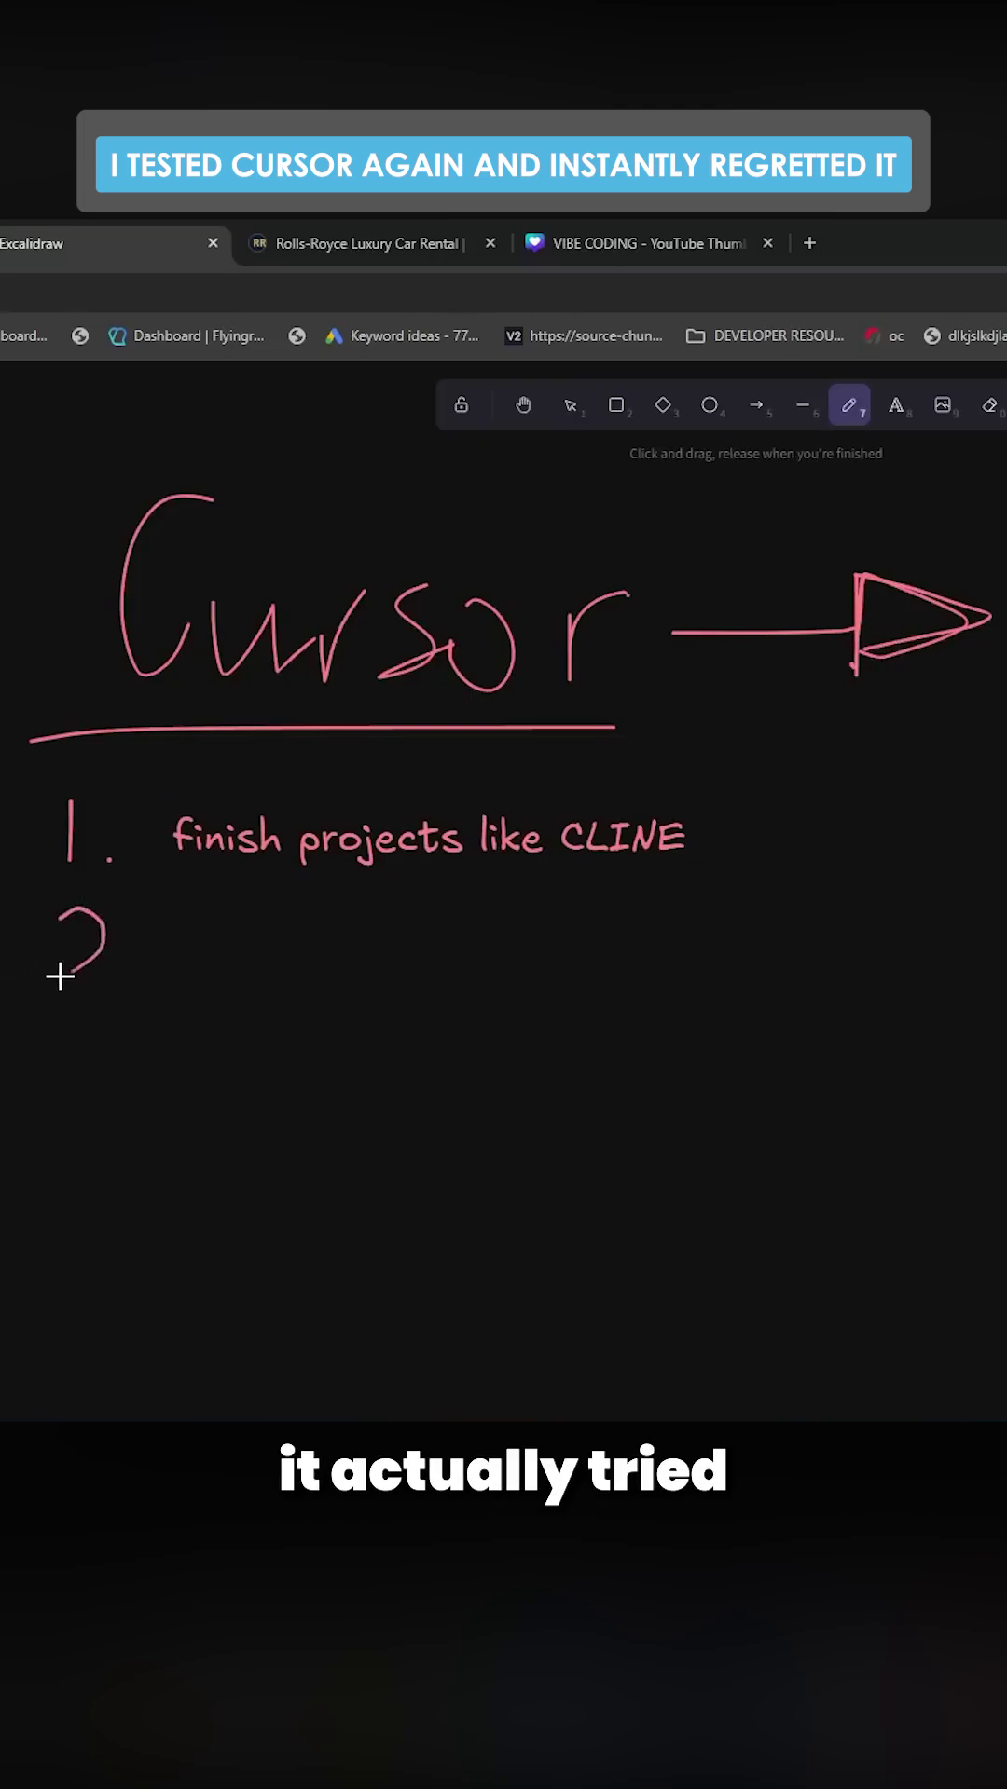
mouse_move(728, 841)
mouse_down()
mouse_move(773, 837)
mouse_move(780, 847)
mouse_up()
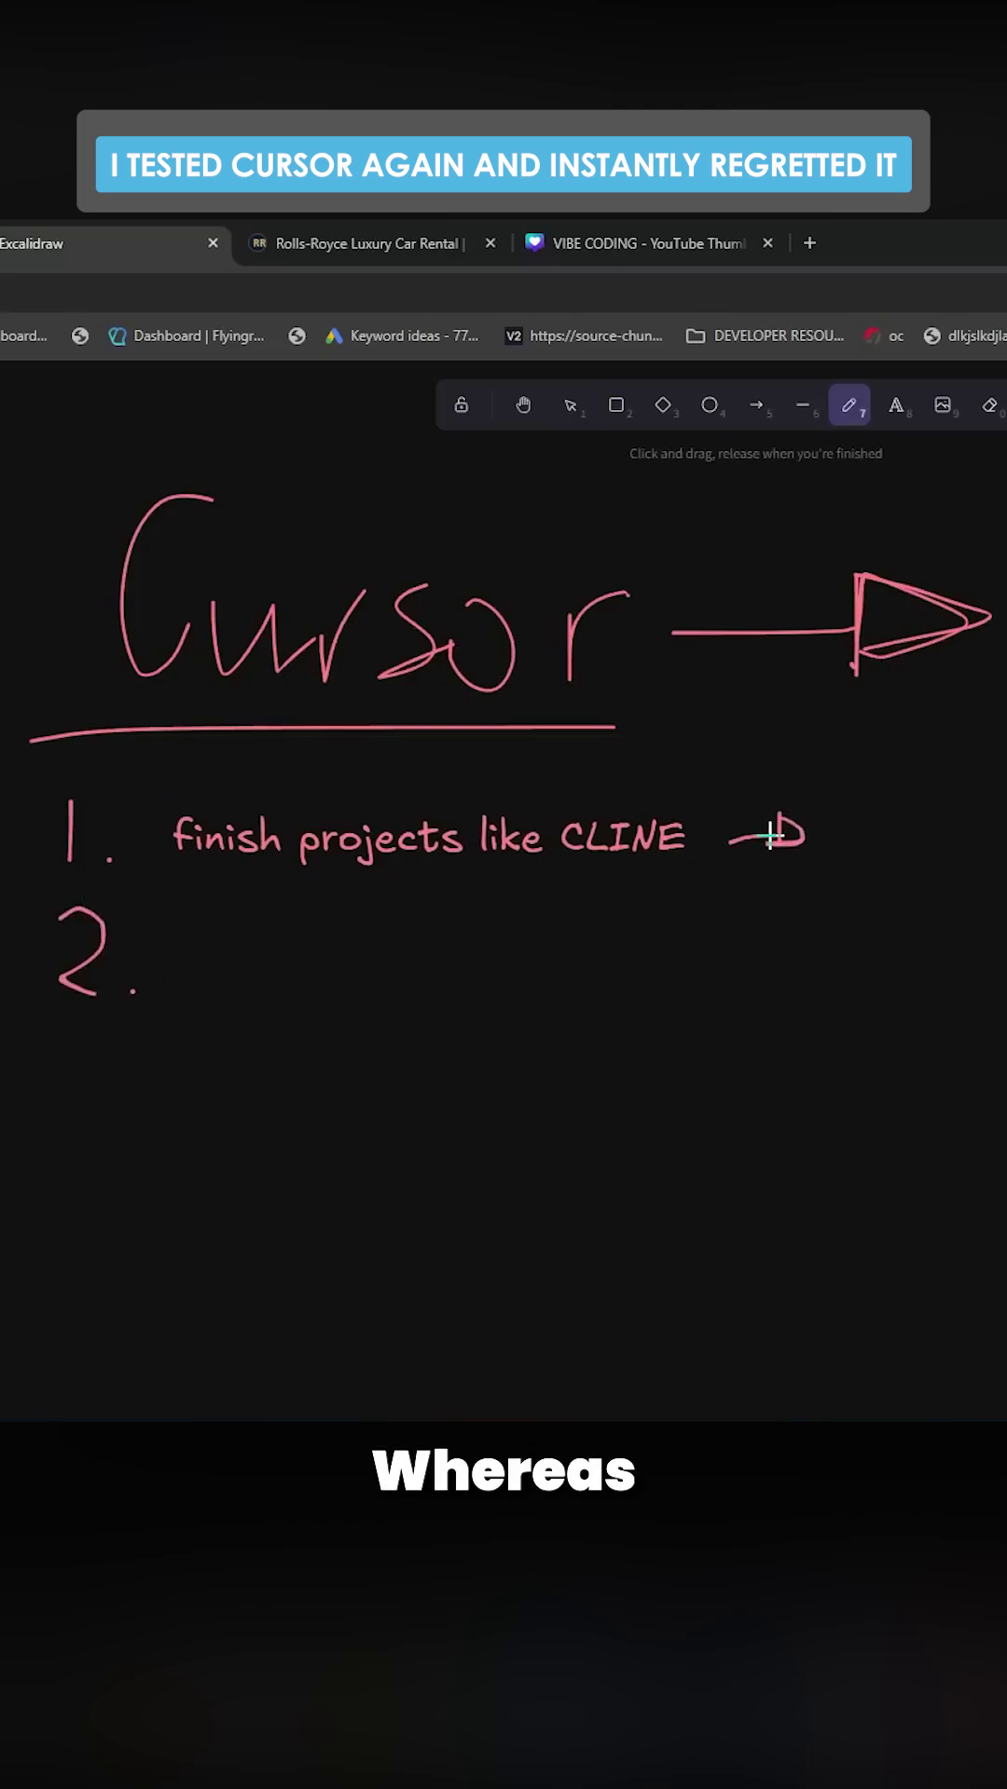
mouse_move(721, 669)
mouse_down()
mouse_move(703, 651)
mouse_move(738, 639)
mouse_up()
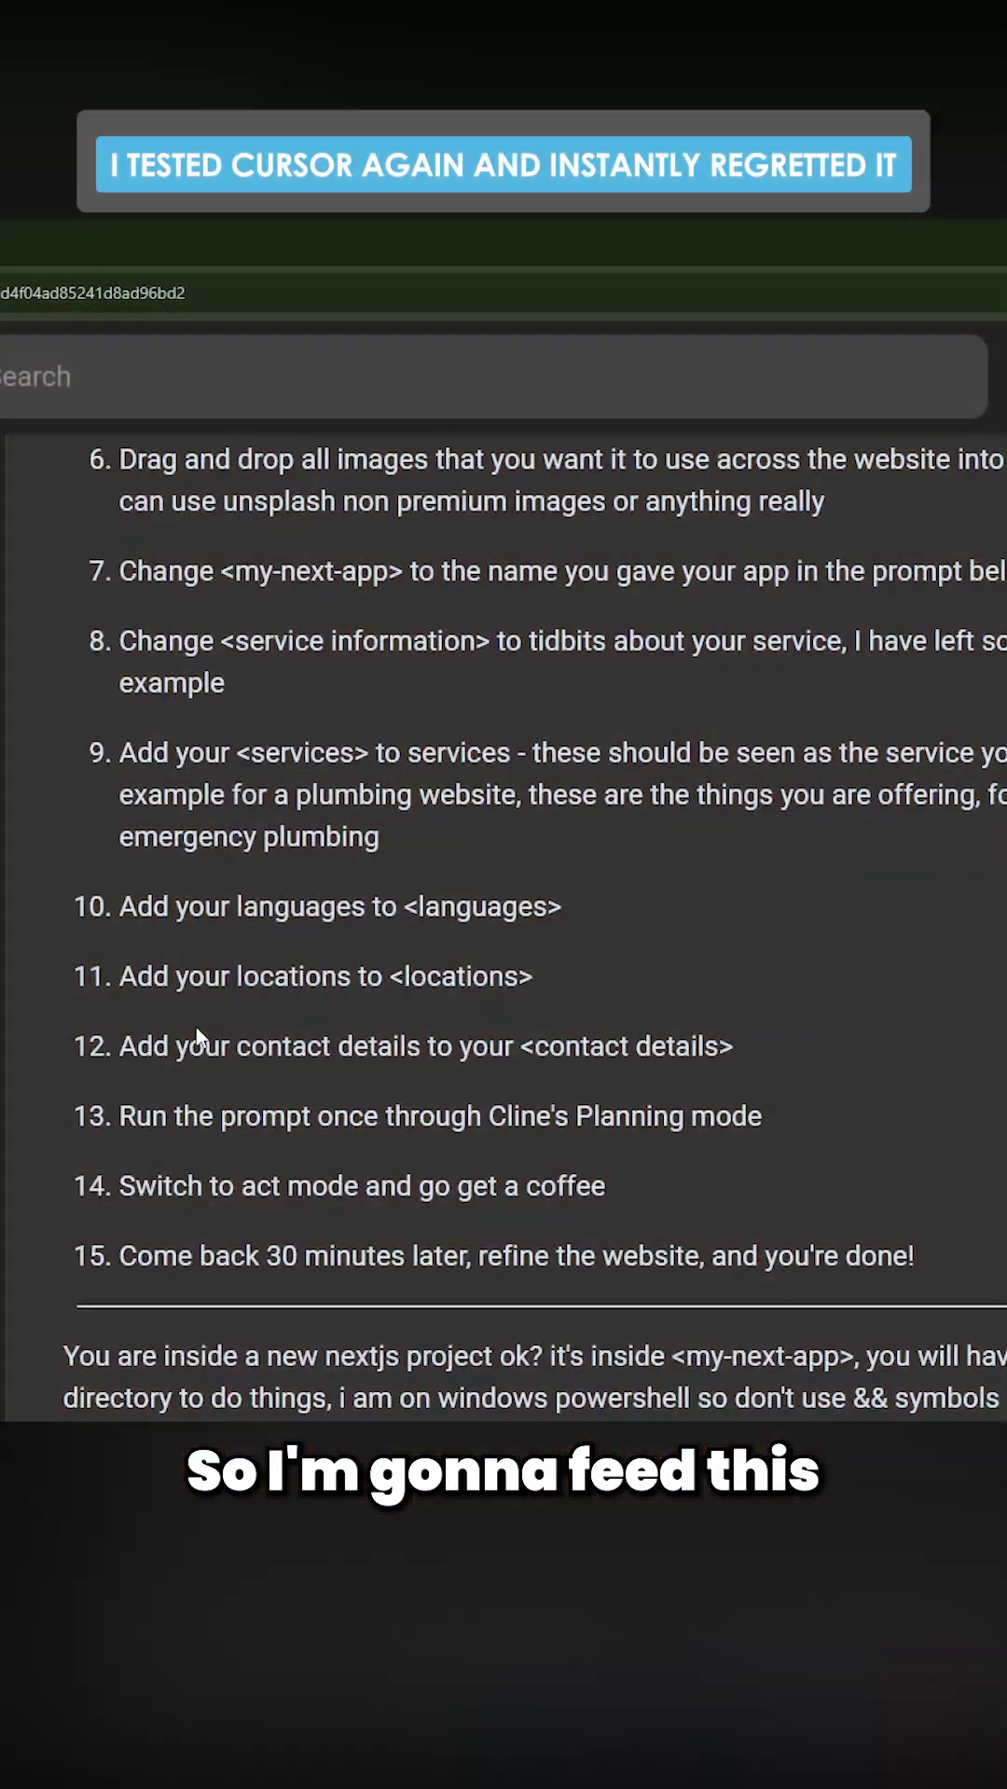
scroll(198, 1038, down, 3)
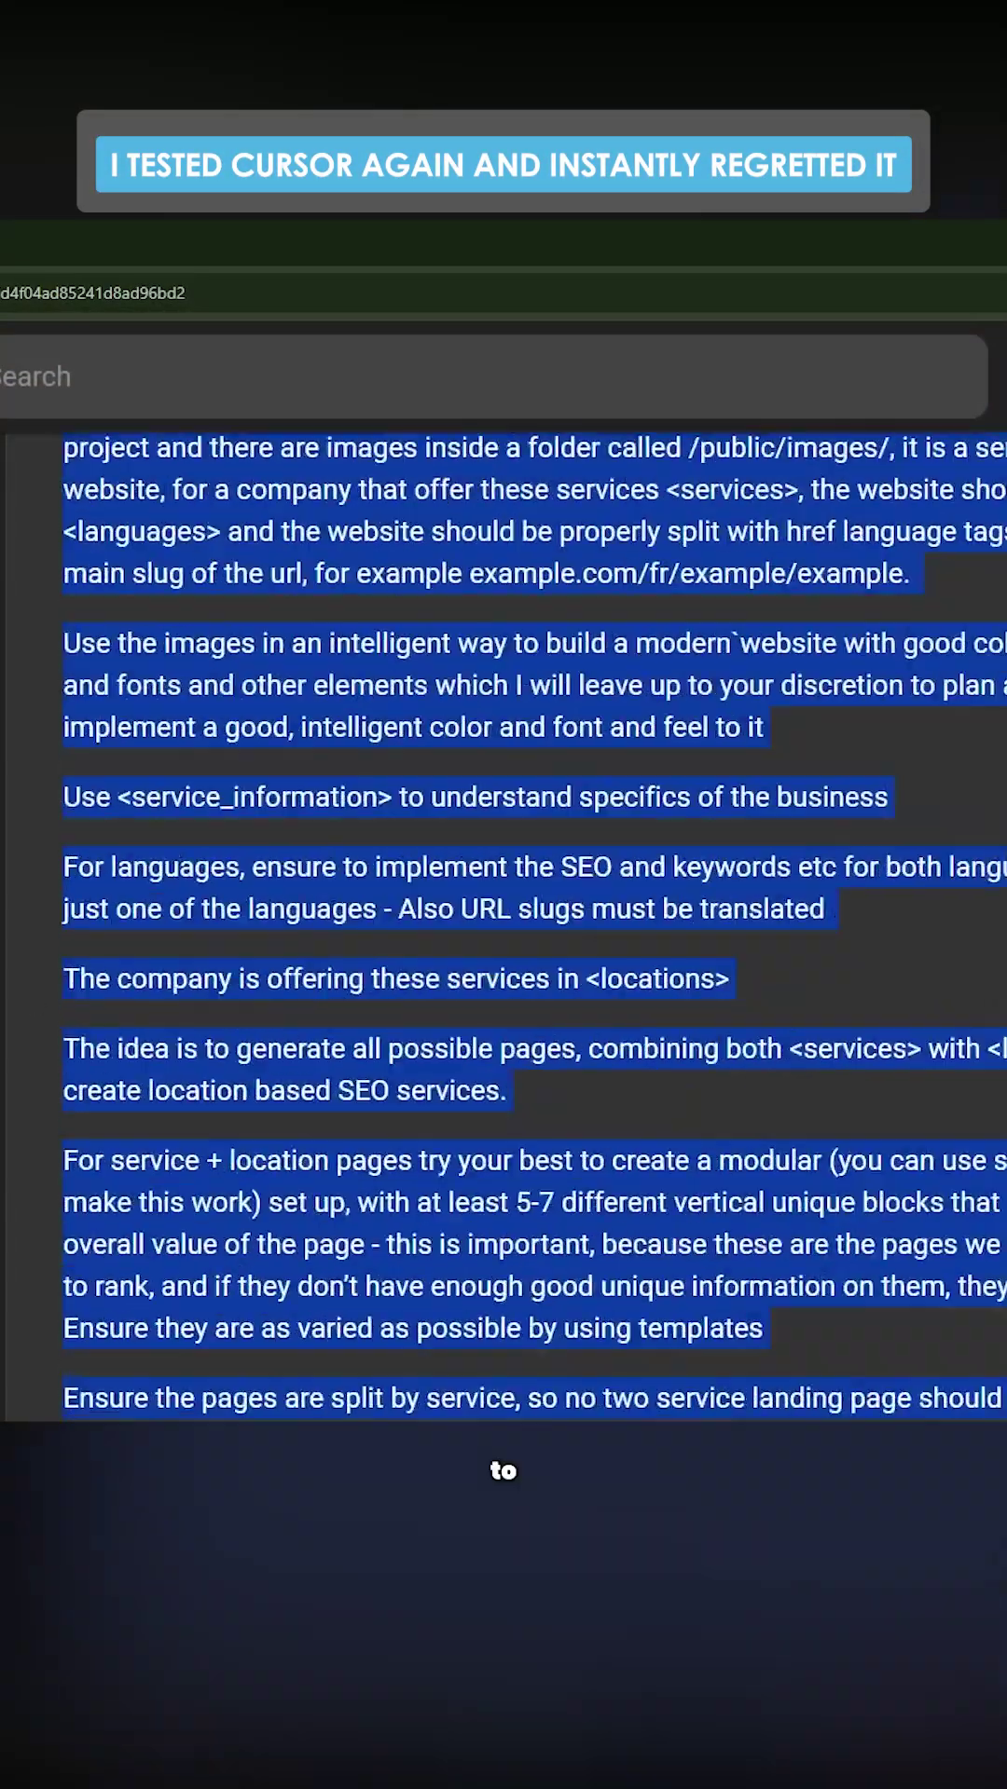
Copy the Next.js website prompt and paste it into Cursor's new chat.
drag(64, 681, 323, 1217)
key(alt+Tab)
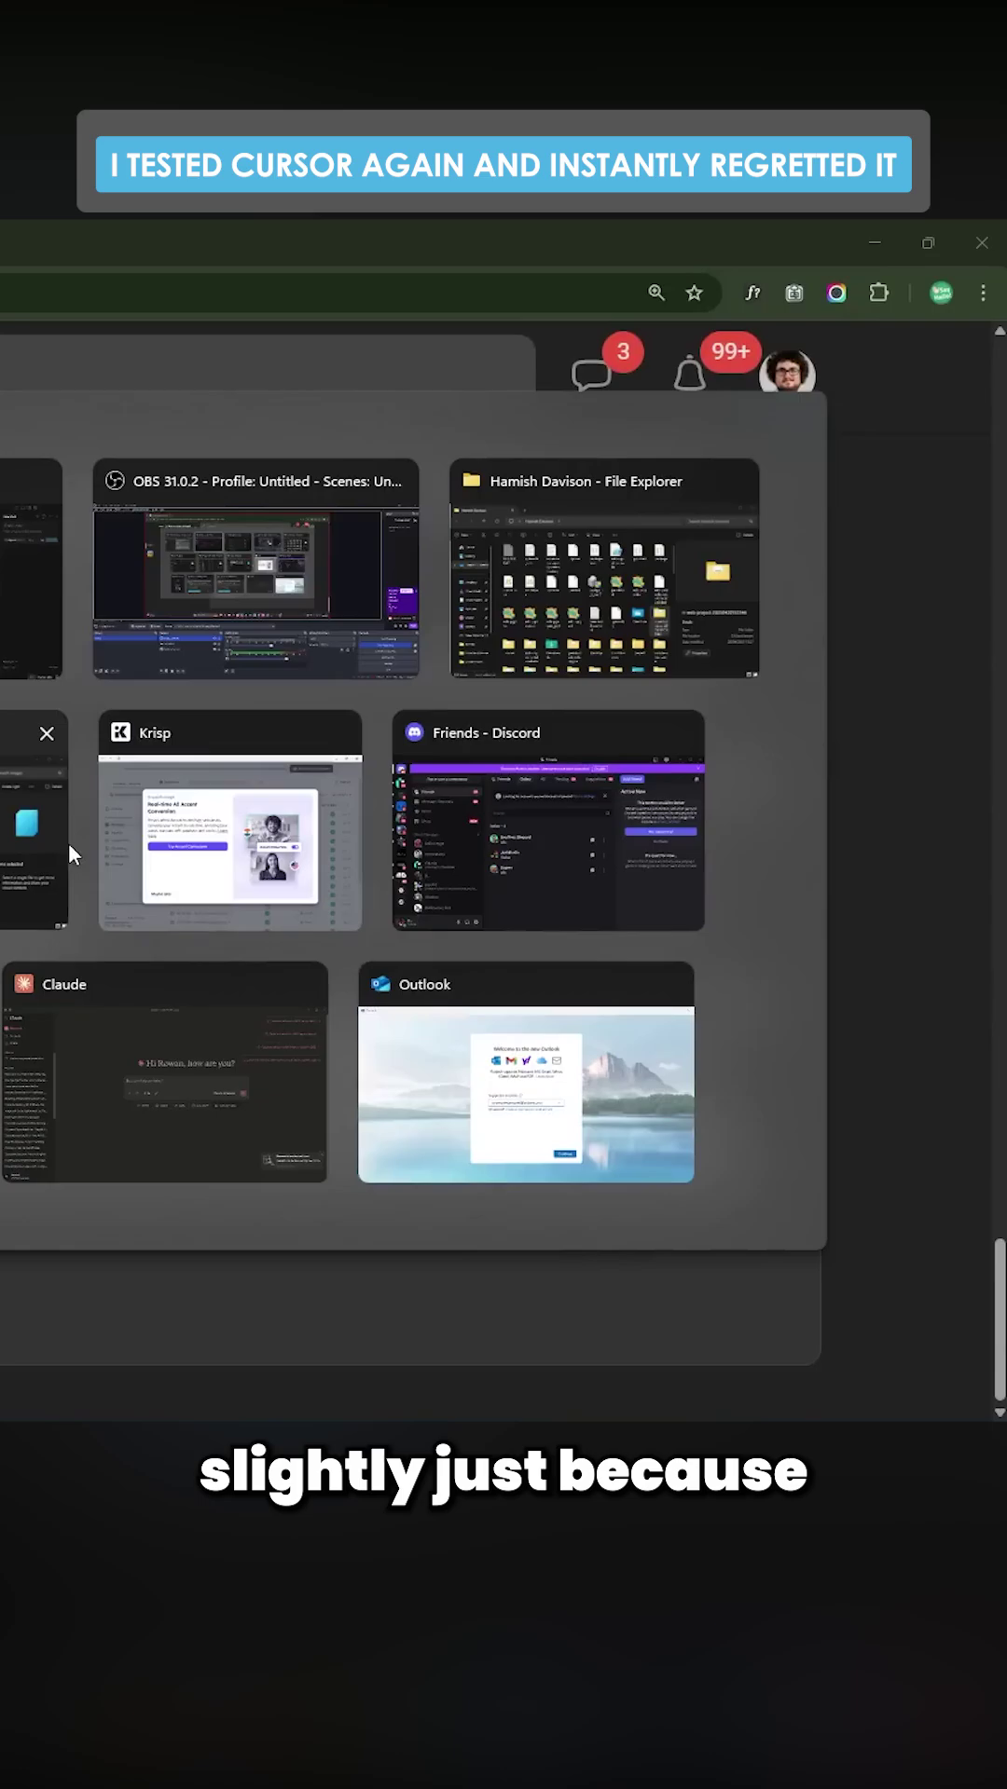
click(68, 841)
key(ctrl+v)
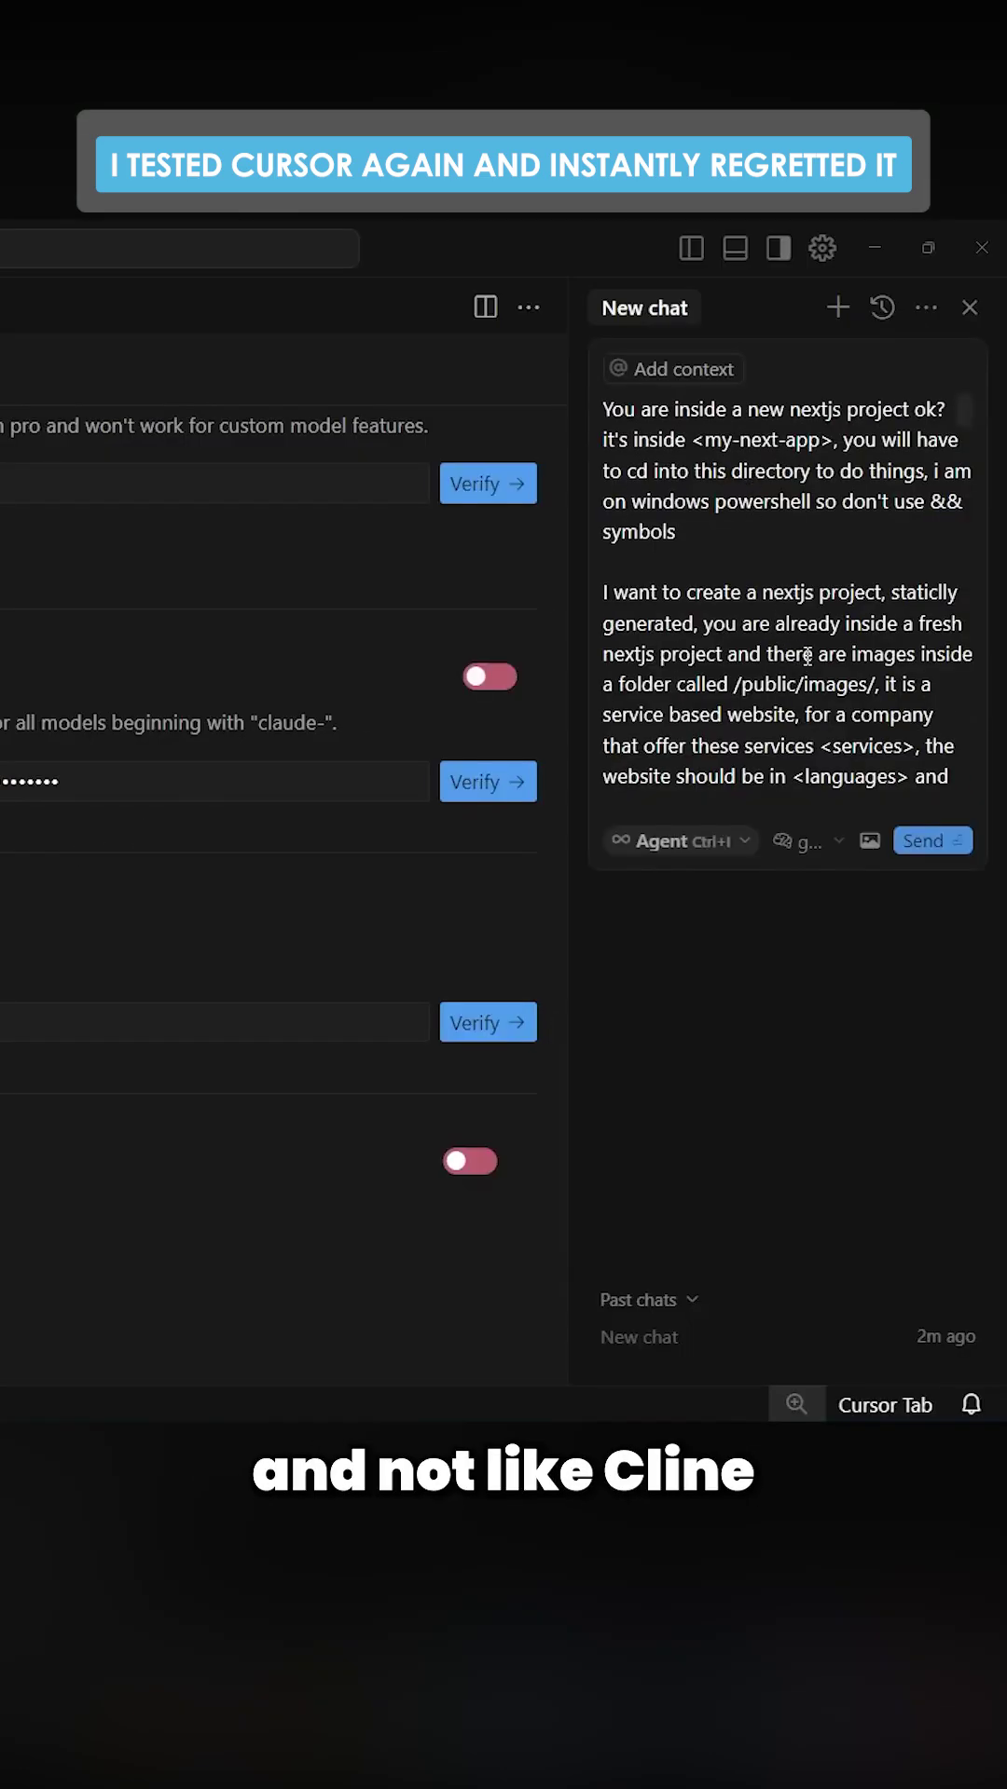
Submit the Next.js multilingual website prompt to the agent.
click(923, 841)
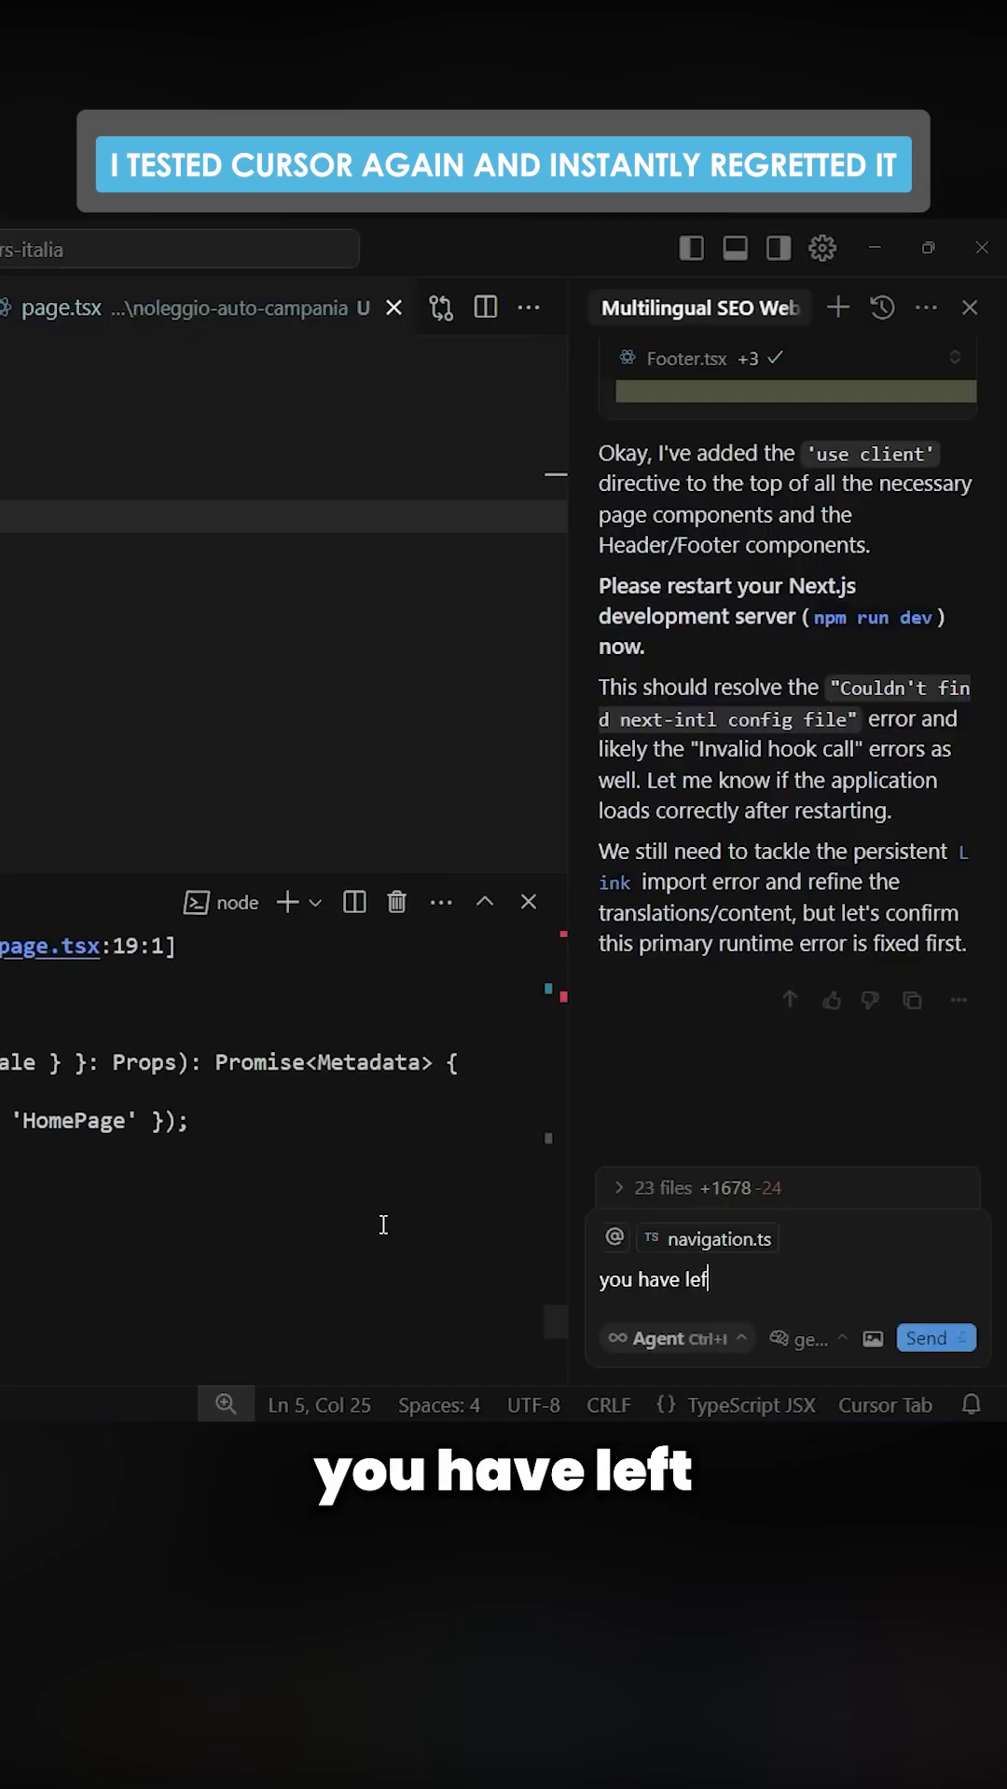
text(t placeholder code)
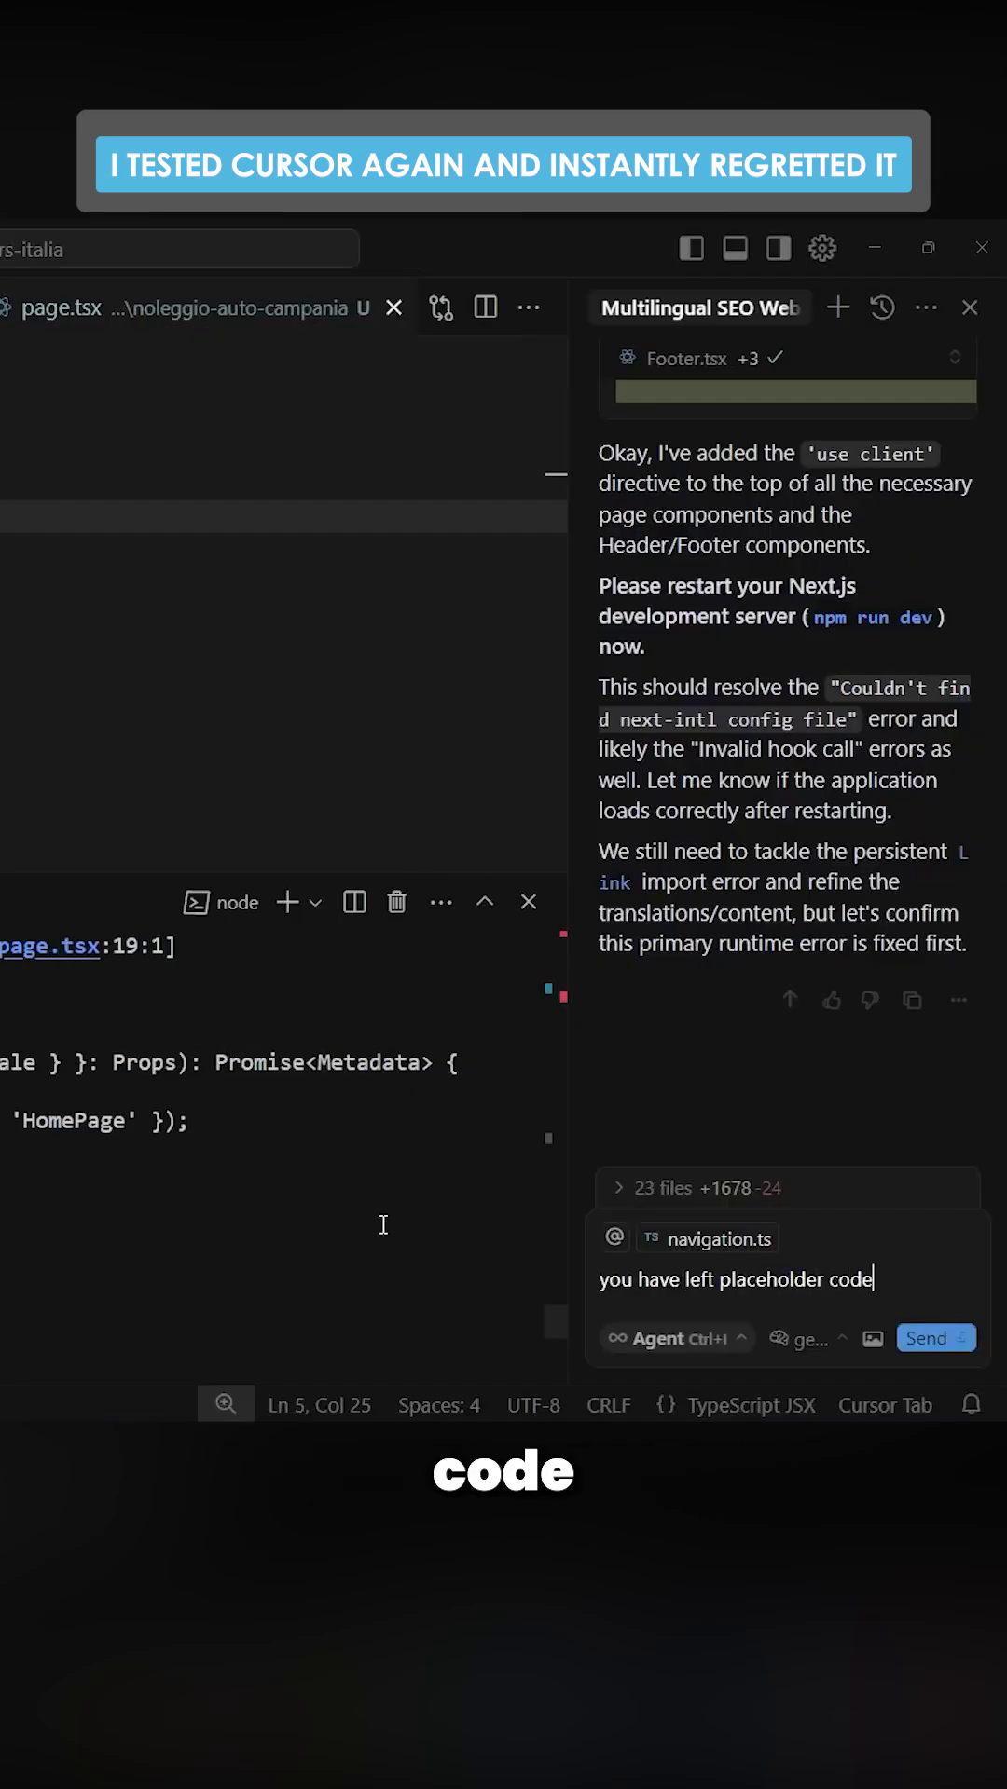
text( through the file)
Tell the agent it left placeholder code throughout the file.
key(Return)
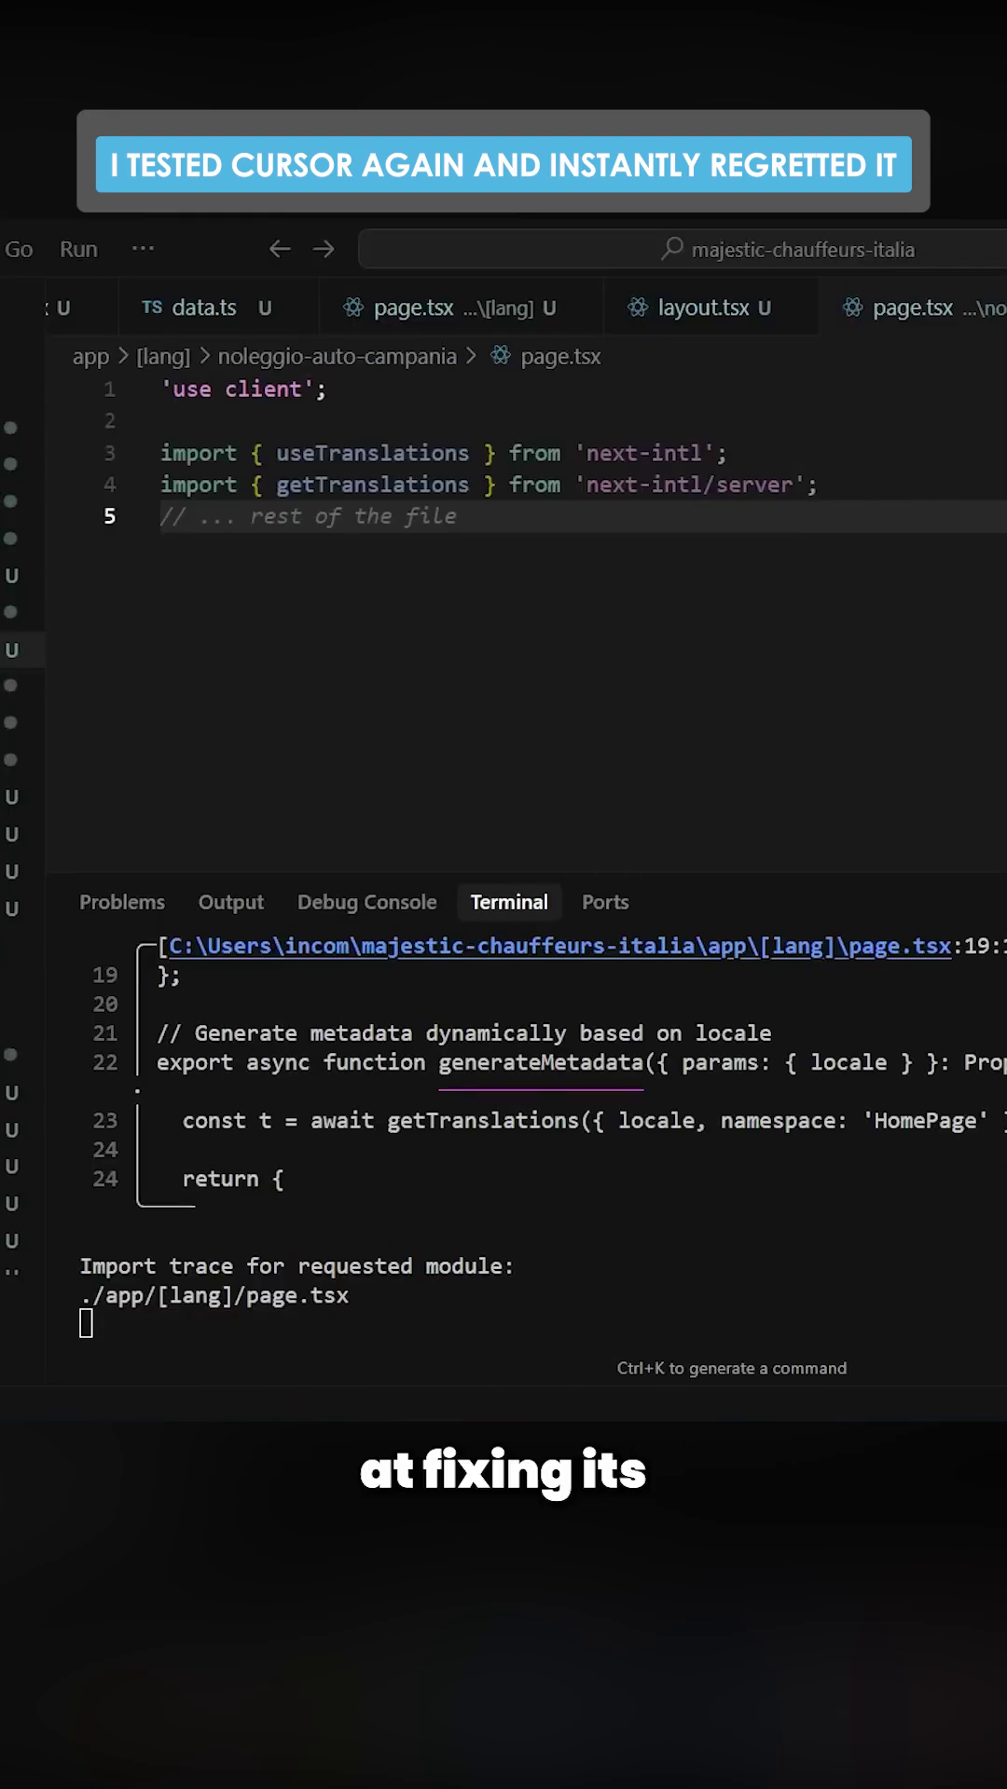
Highlight lines 1–5 of page.tsx, showing the imports and '... rest of the file' placeholder.
mouse_move(598, 536)
mouse_down()
mouse_move(32, 499)
mouse_move(100, 520)
mouse_up()
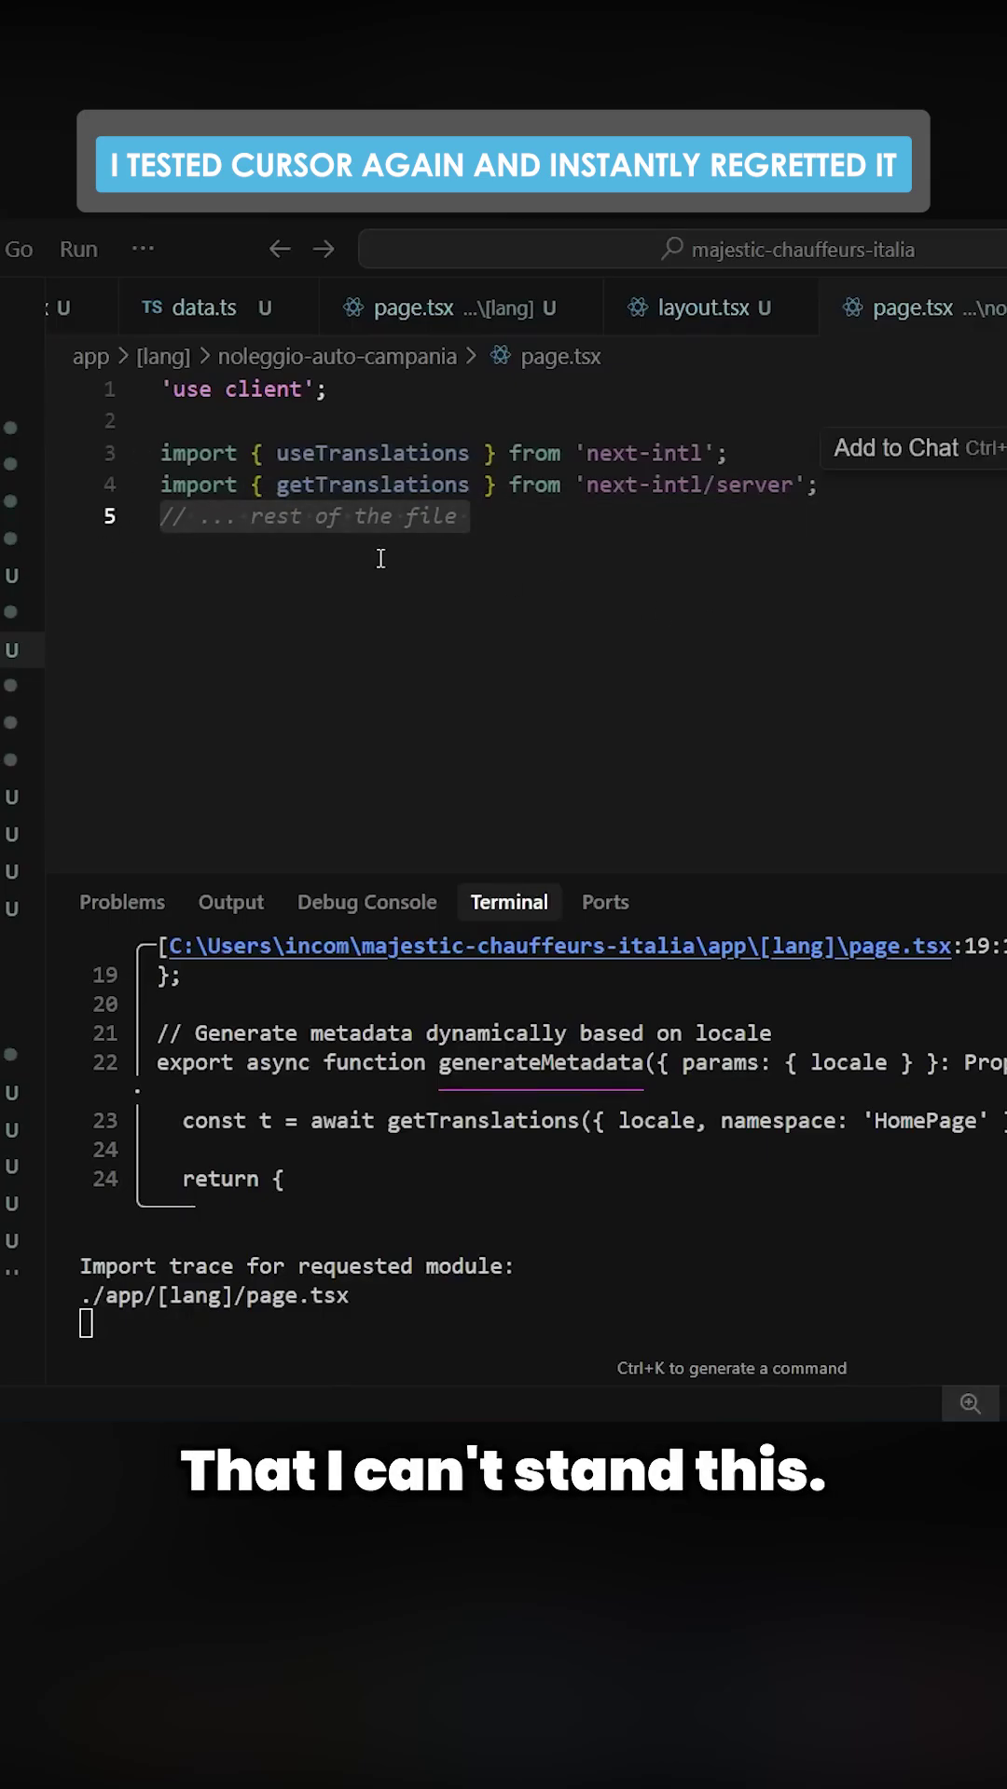
drag(608, 564, 74, 367)
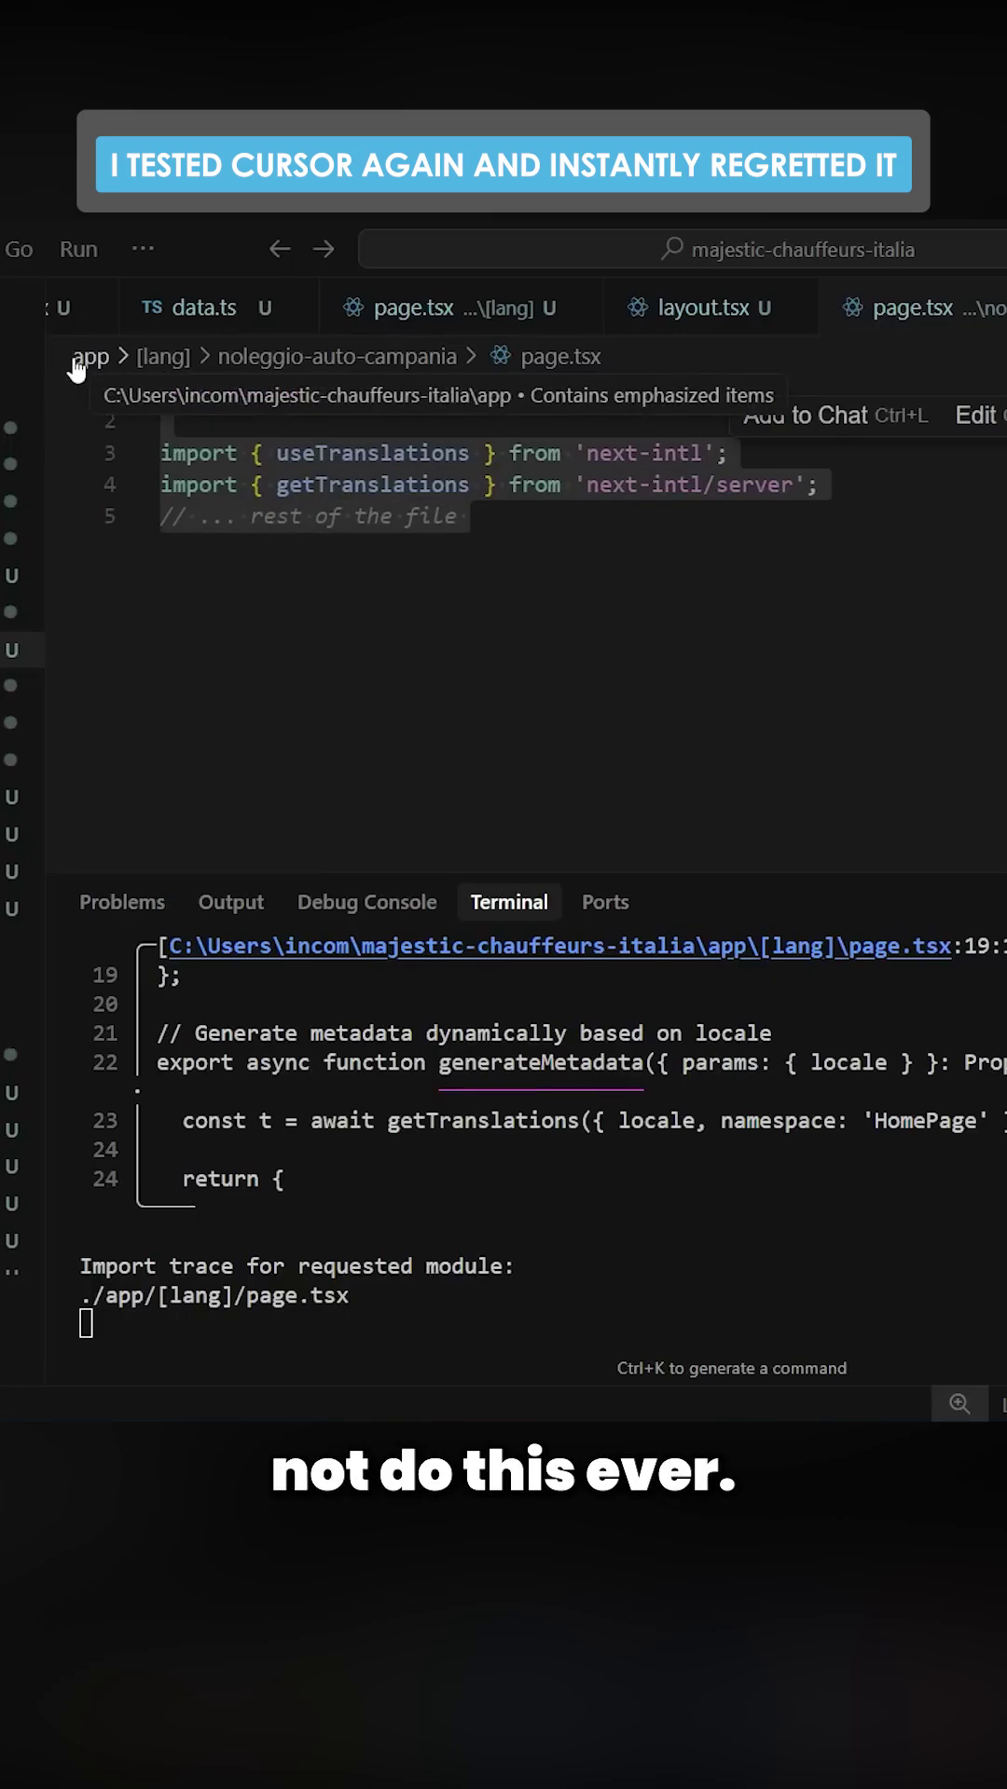